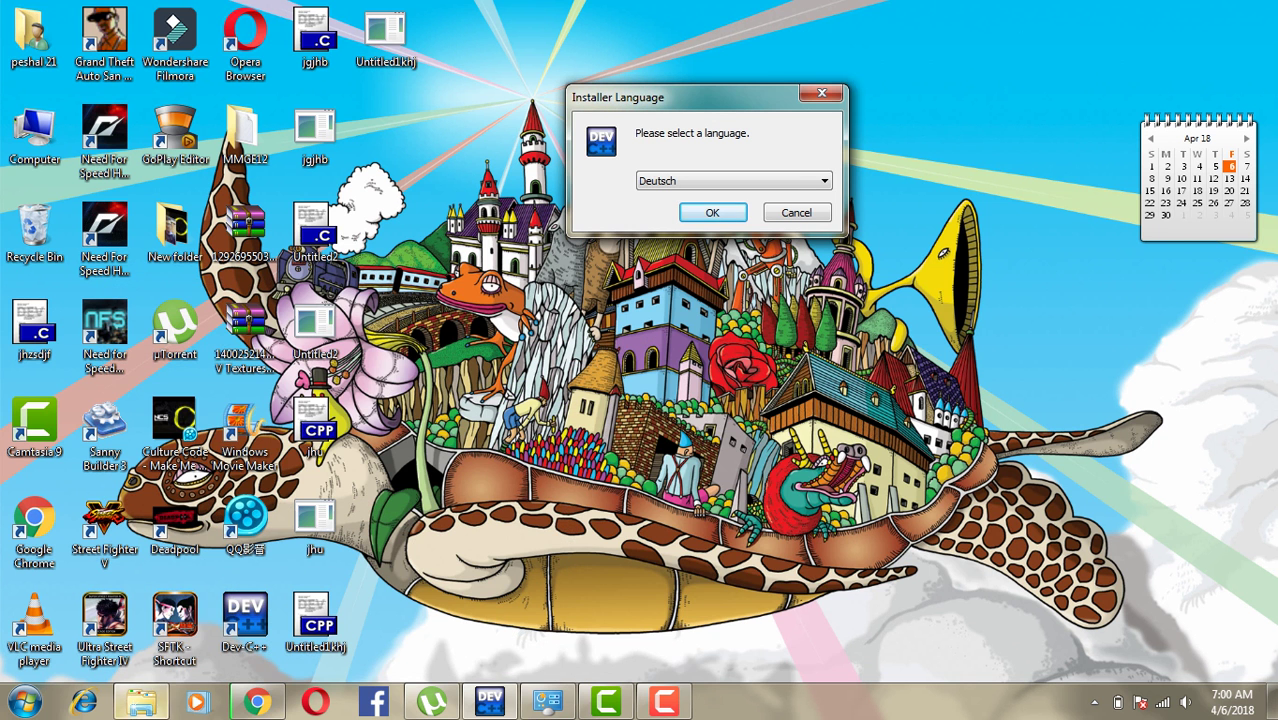
- Open the Dev-Cpp 5.11 TDM-GCC 4.9.2 Setup shortcut from the Downloads folder and minimize the folder window
{"action": "key", "text": "super+e"}
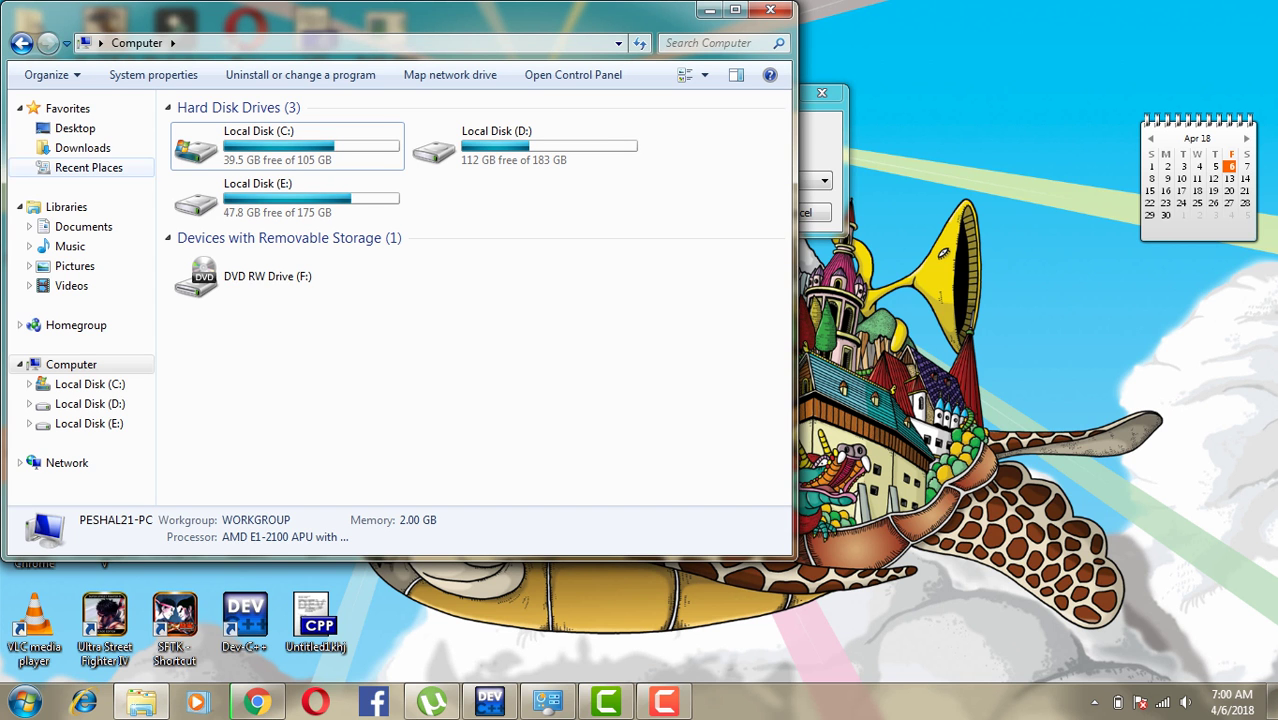
{"action": "left_click", "coordinate": [83, 147]}
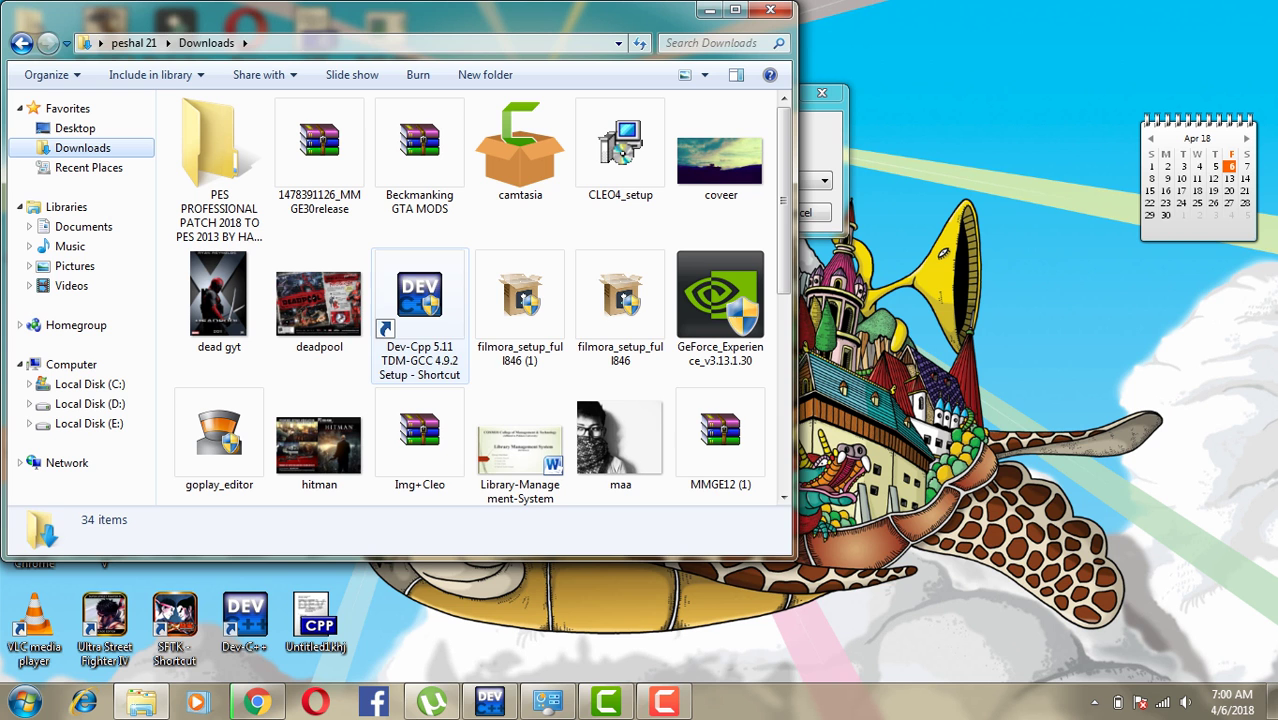
{"action": "left_click", "coordinate": [419, 300]}
{"action": "right_click", "coordinate": [420, 311]}
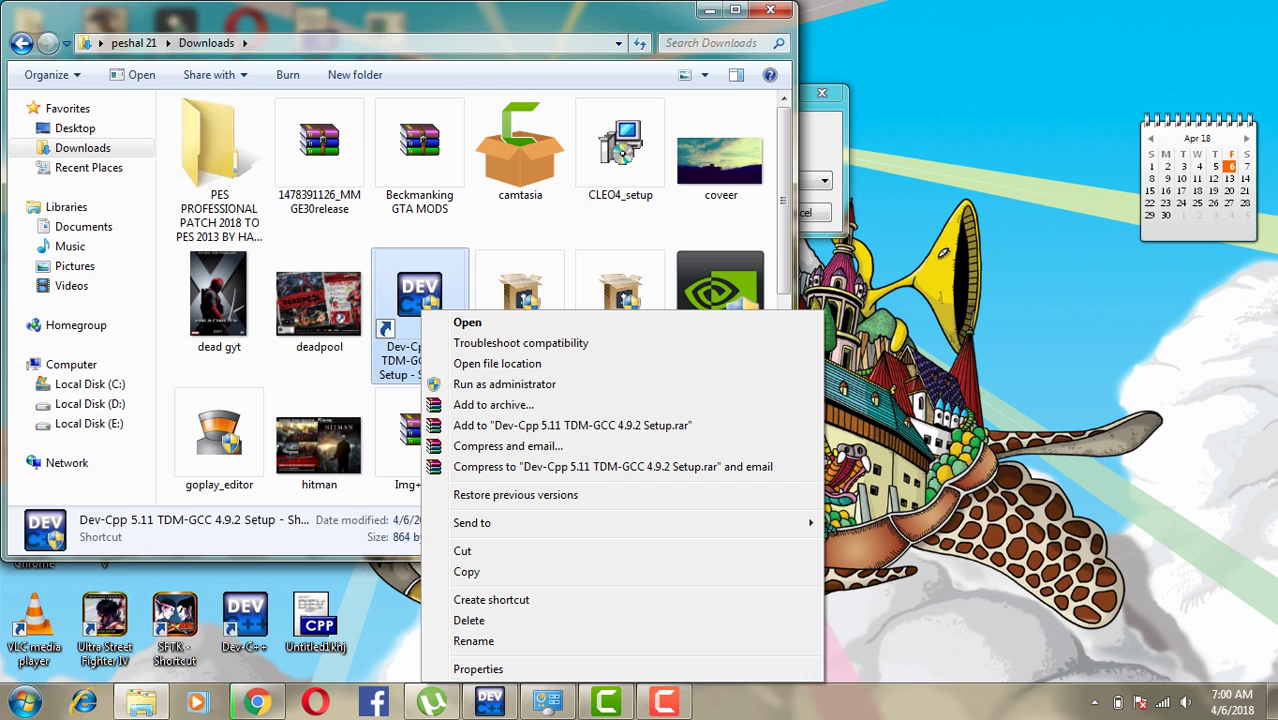
{"action": "left_click", "coordinate": [467, 322]}
{"action": "left_click", "coordinate": [709, 10]}
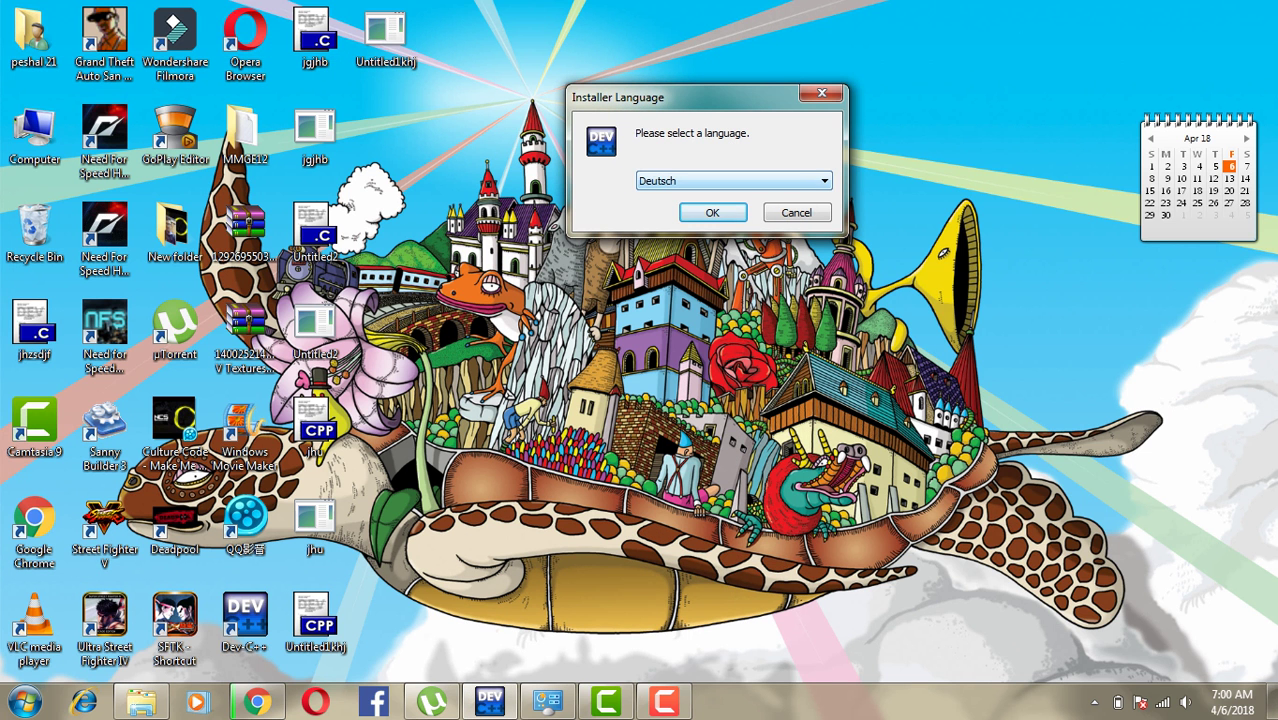
- Set the installer language to English and accept the Dev-C++ 5.11 license agreement
{"action": "key", "text": "alt+Down"}
{"action": "key", "text": "Down"}
{"action": "key", "text": "Down"}
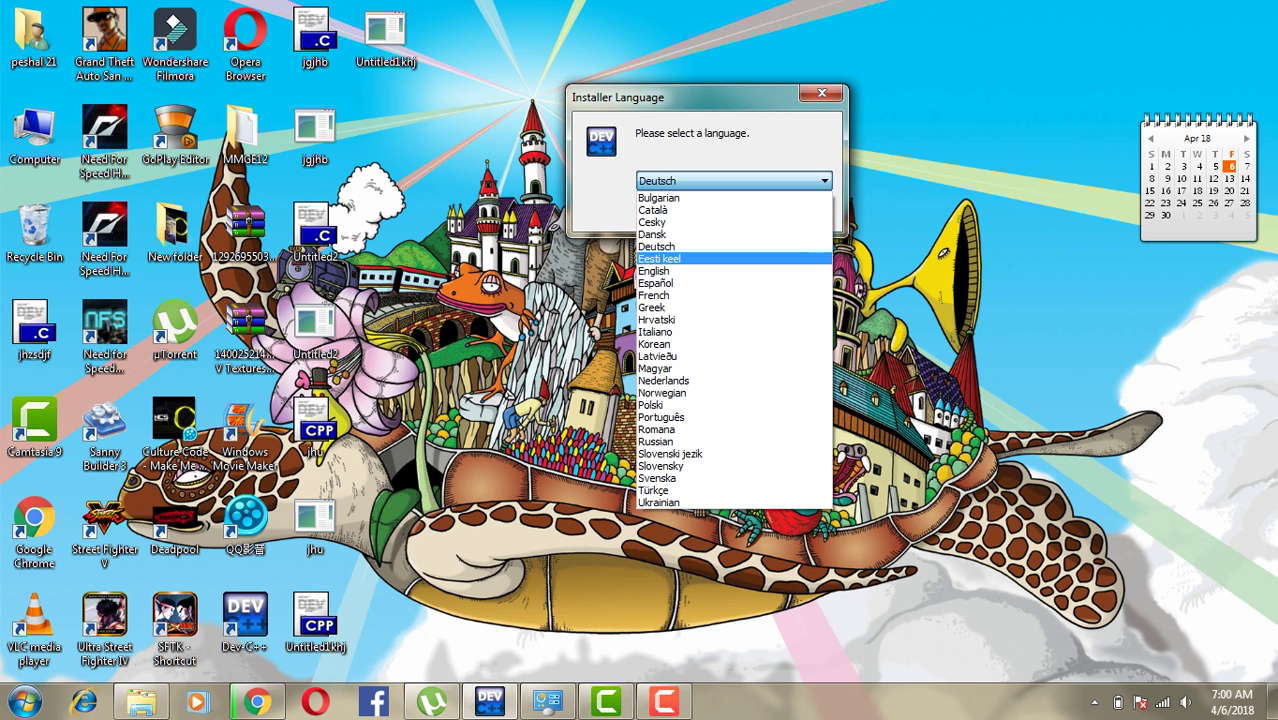
{"action": "key", "text": "Return"}
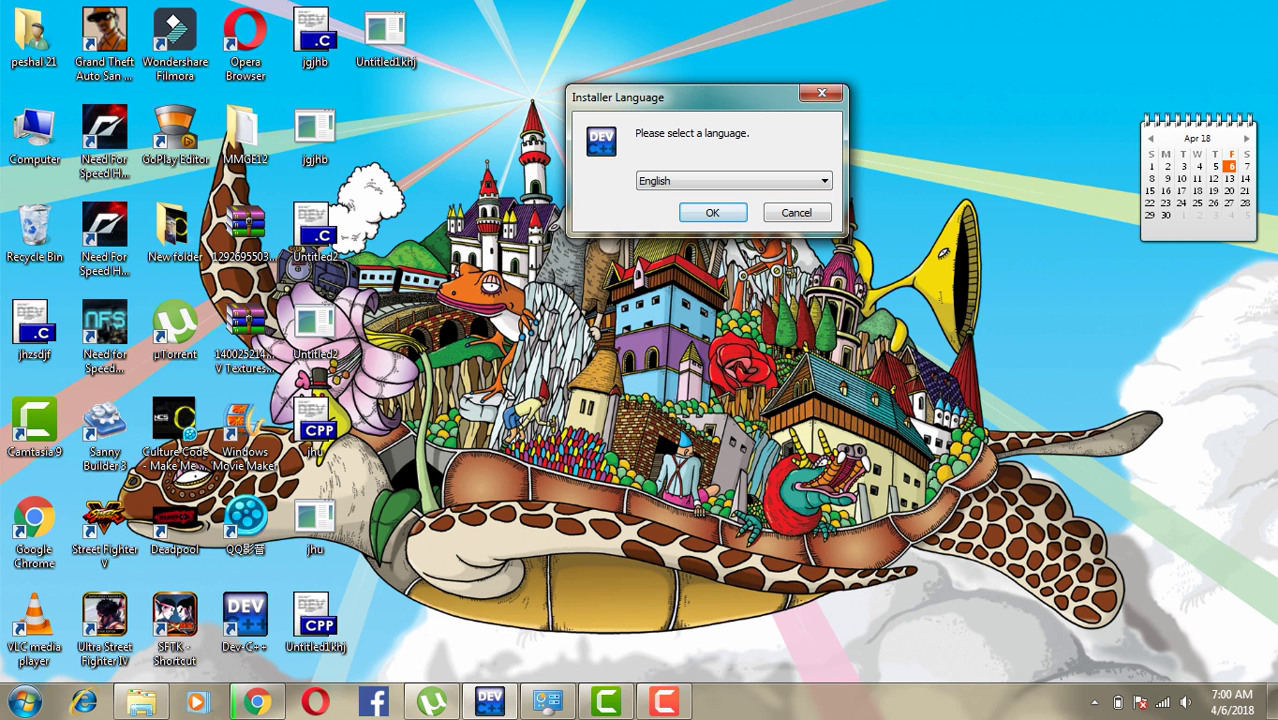
{"action": "key", "text": "Return"}
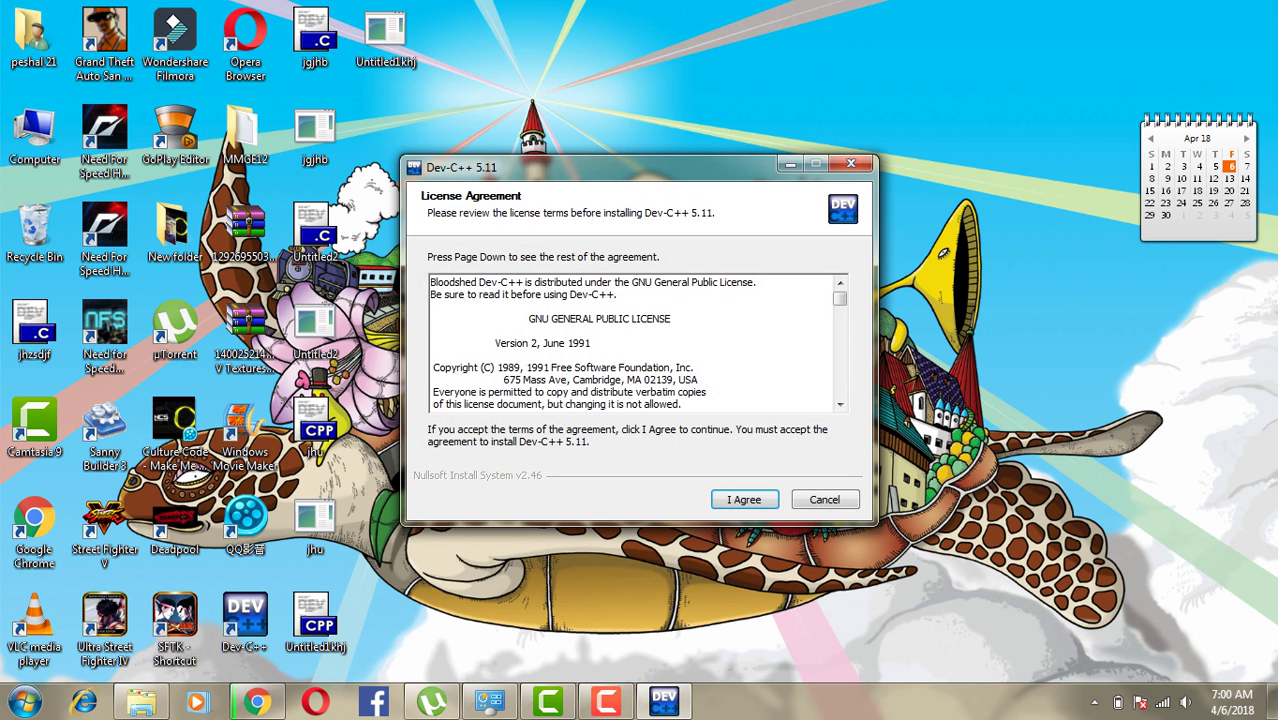
{"action": "key", "text": "Return"}
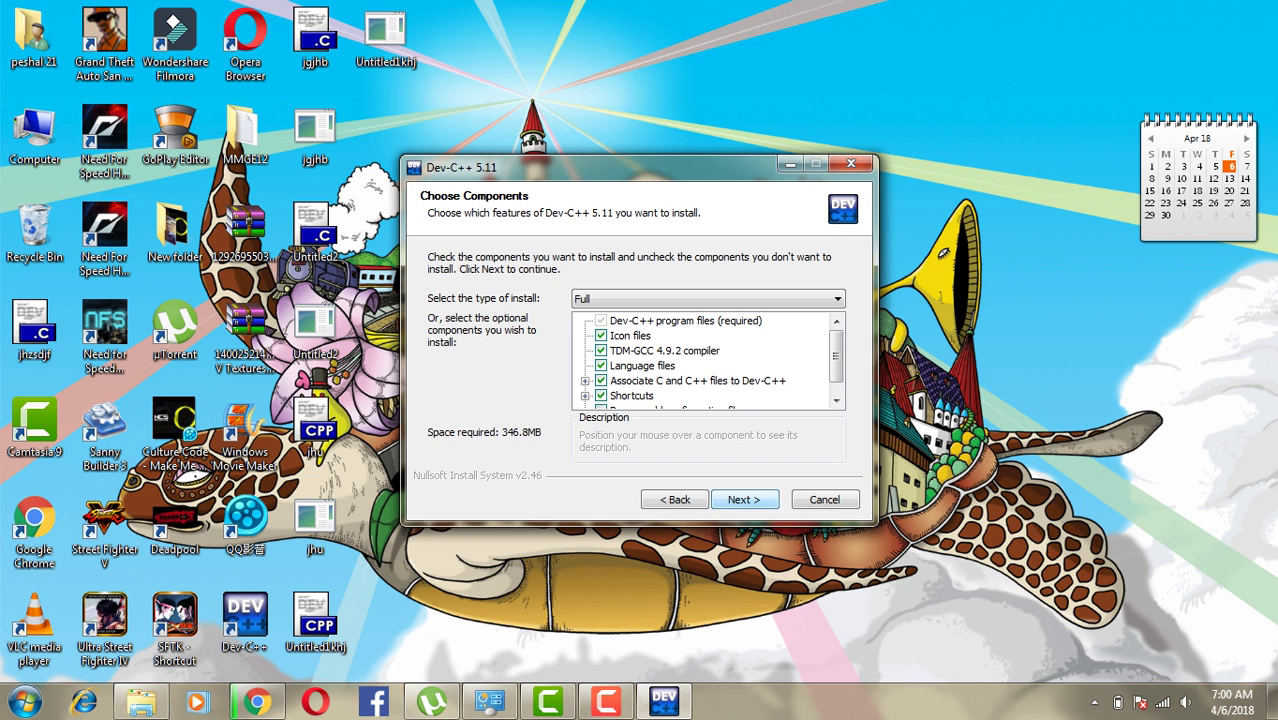
- Install the Full component set to e:\Program Files (x86)\Dev-Cpp and finish the setup with Dev-C++ 5.11 launched
{"action": "key", "text": "Return"}
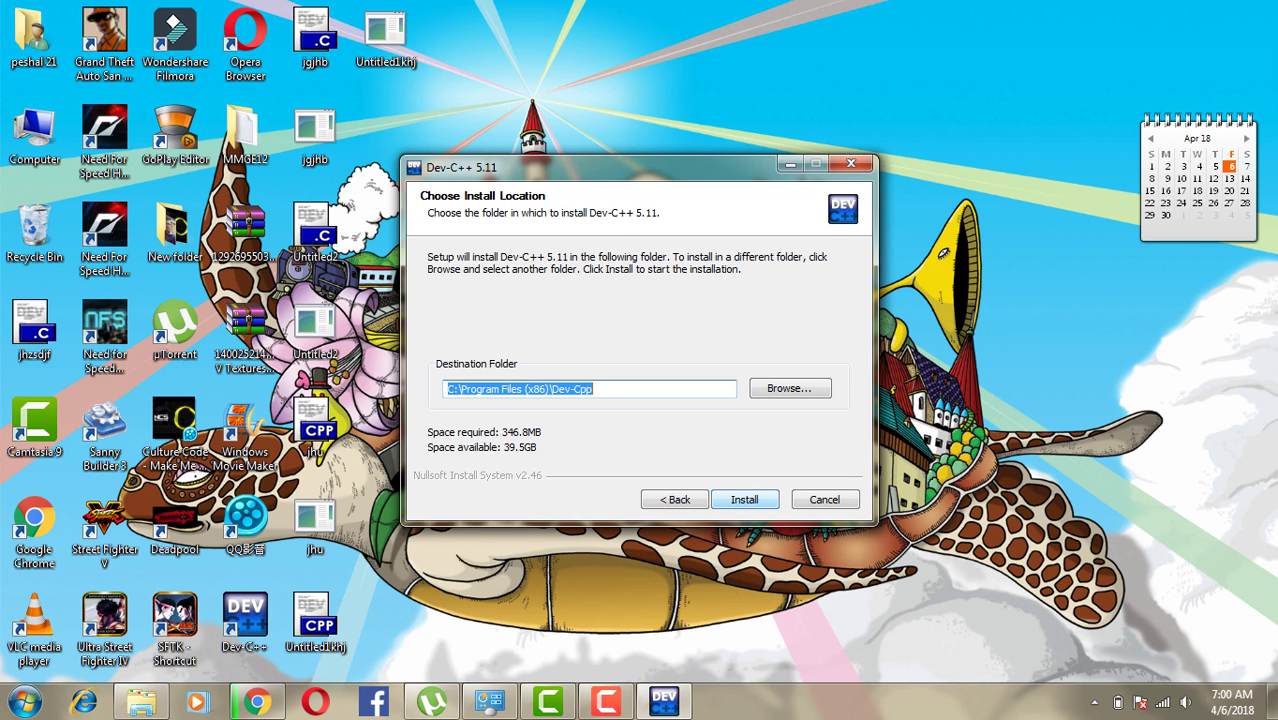
{"action": "key", "text": "Home"}
{"action": "key", "text": "Delete"}
{"action": "key", "text": "Delete"}
{"action": "type", "text": "e"}
{"action": "key", "text": "BackSpace"}
{"action": "type", "text": "e:"}
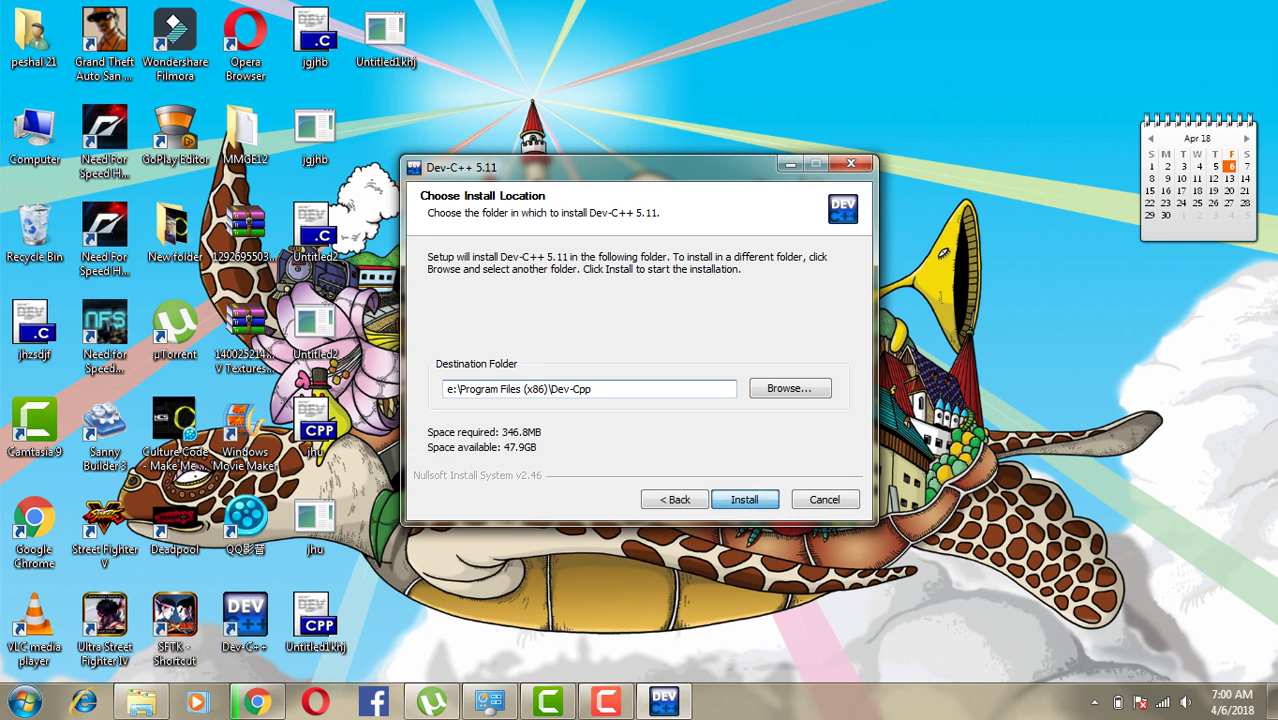
{"action": "key", "text": "Return"}
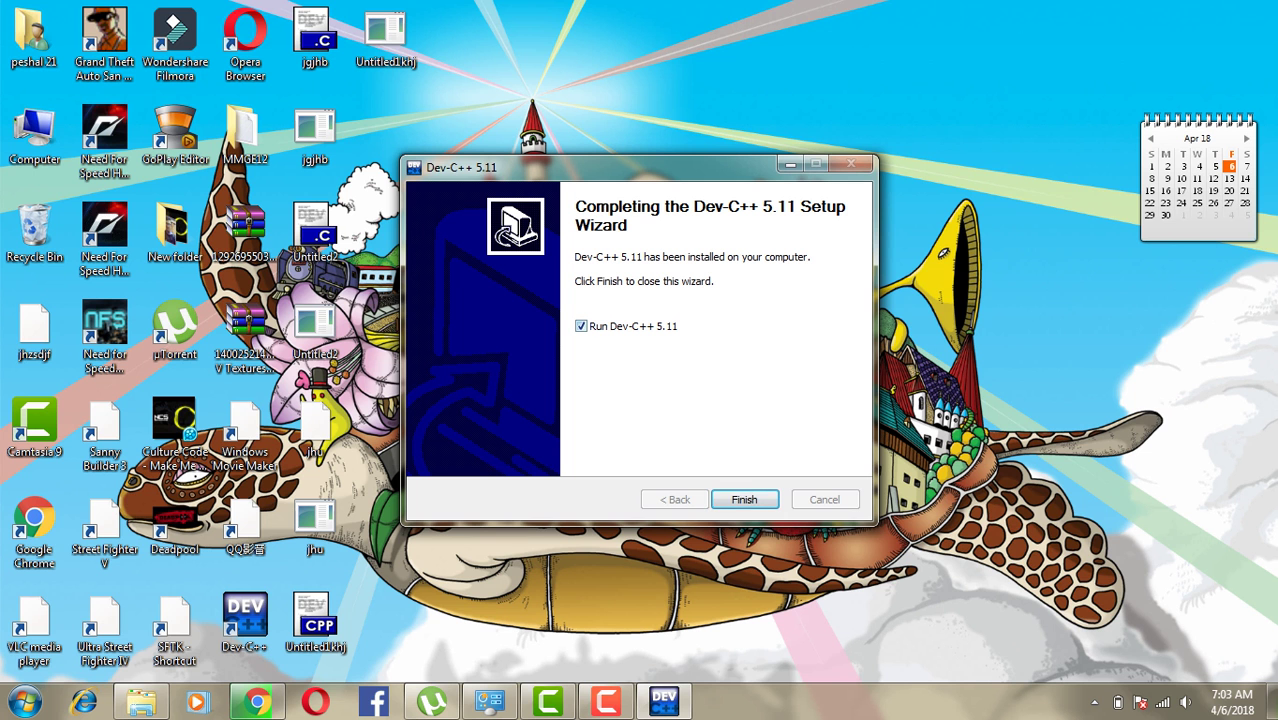
{"action": "key", "text": "Return"}
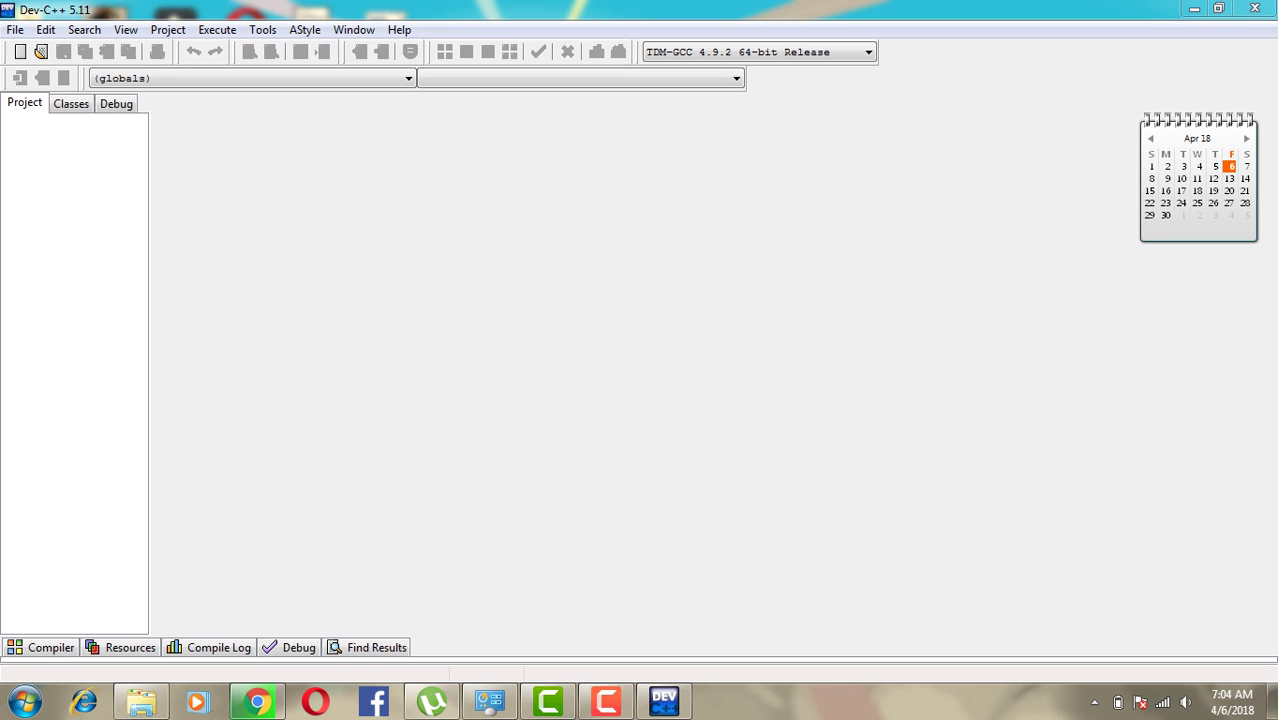
- Create a new source file and add the lines #include<stdio.h> and #include<conio.h>
{"action": "key", "text": "ctrl+n"}
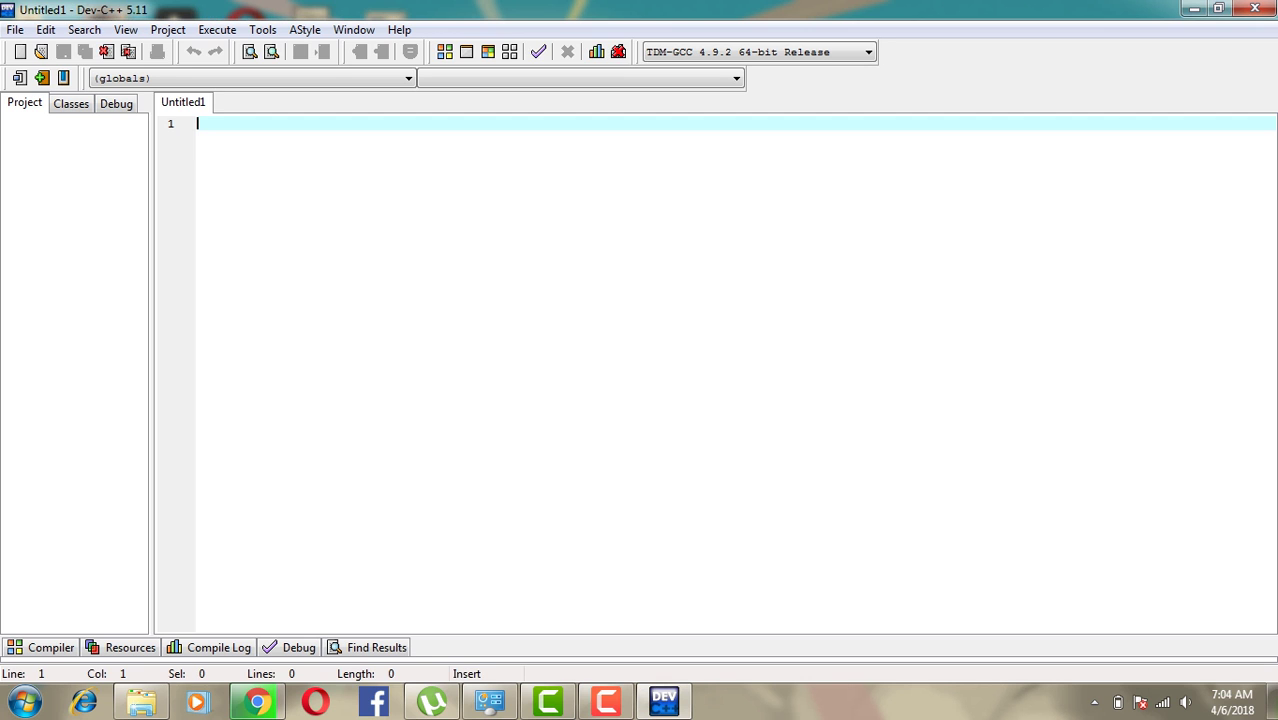
{"action": "type", "text": "#incl"}
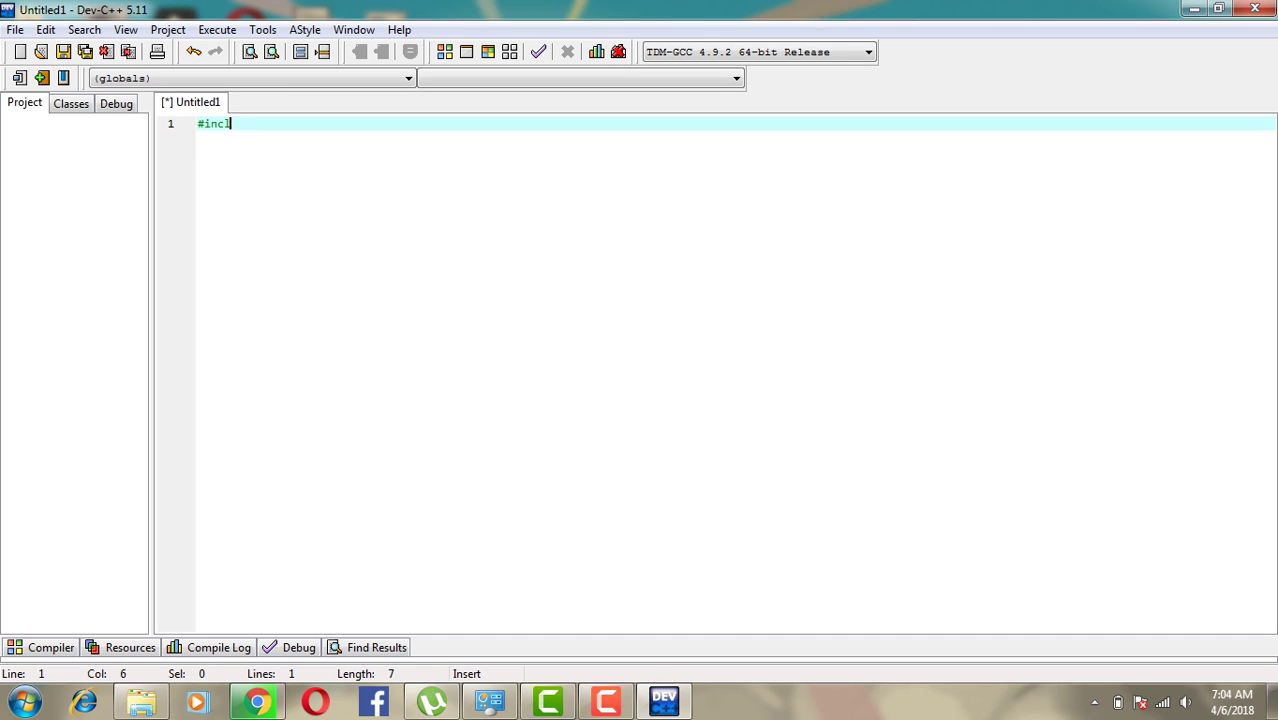
{"action": "type", "text": "ude<stdio"}
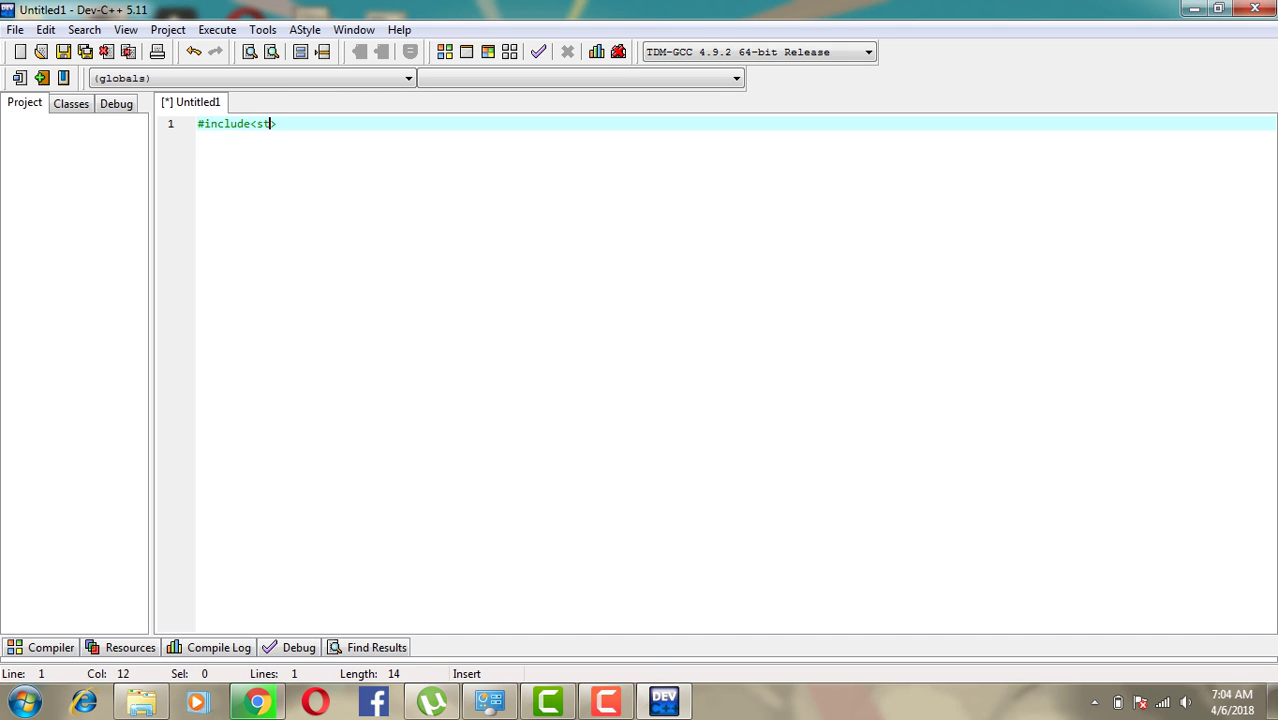
{"action": "type", "text": ".h>"}
{"action": "key", "text": "Return"}
{"action": "type", "text": "#in"}
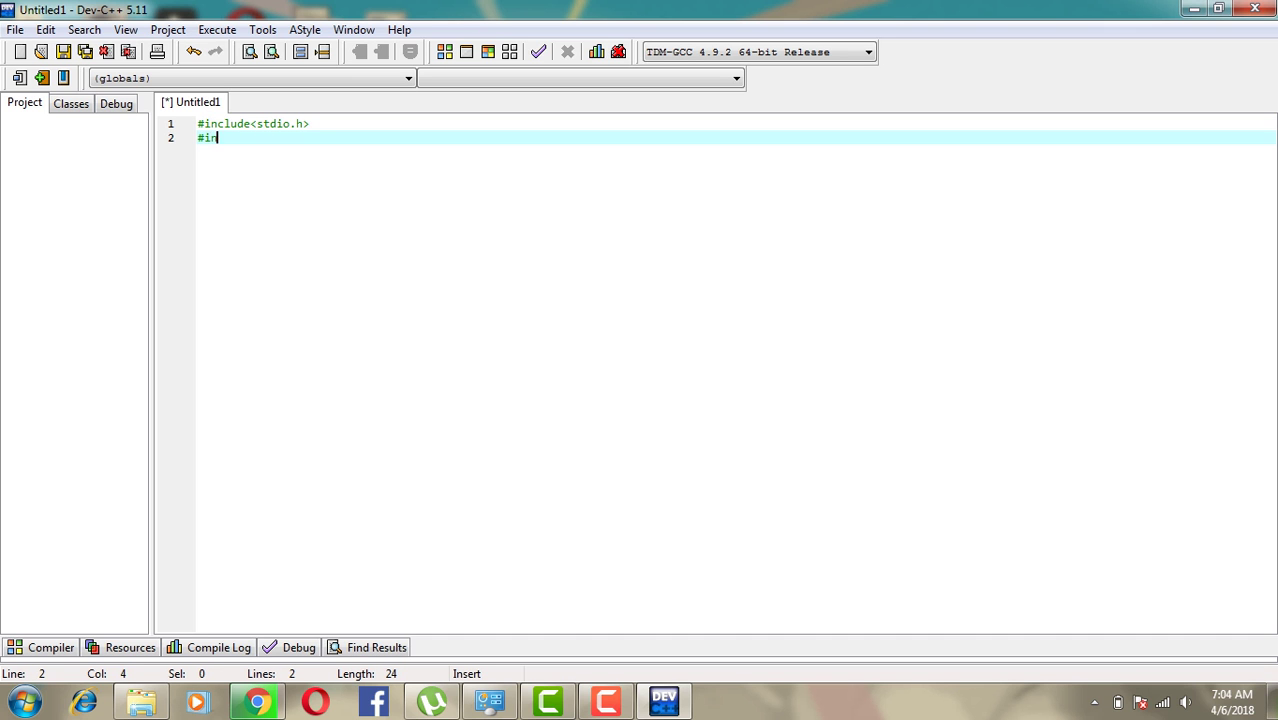
{"action": "type", "text": "clude<conio.h>"}
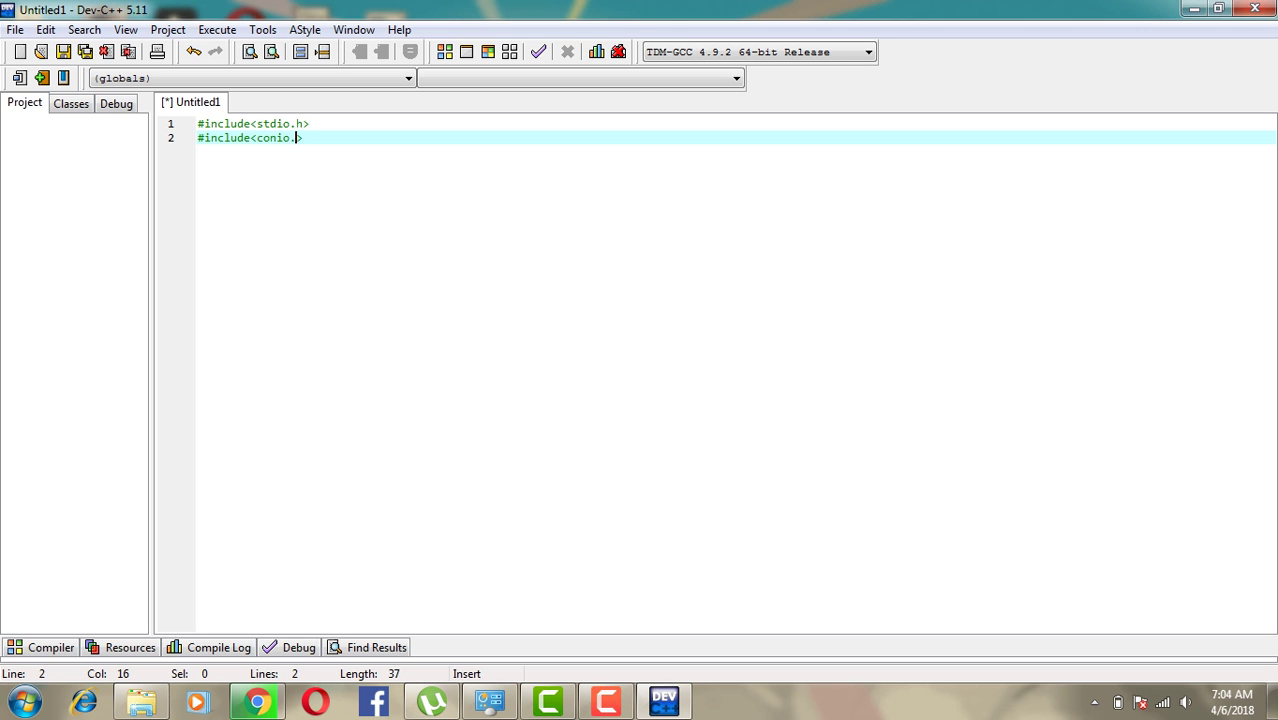
{"action": "key", "text": "Return"}
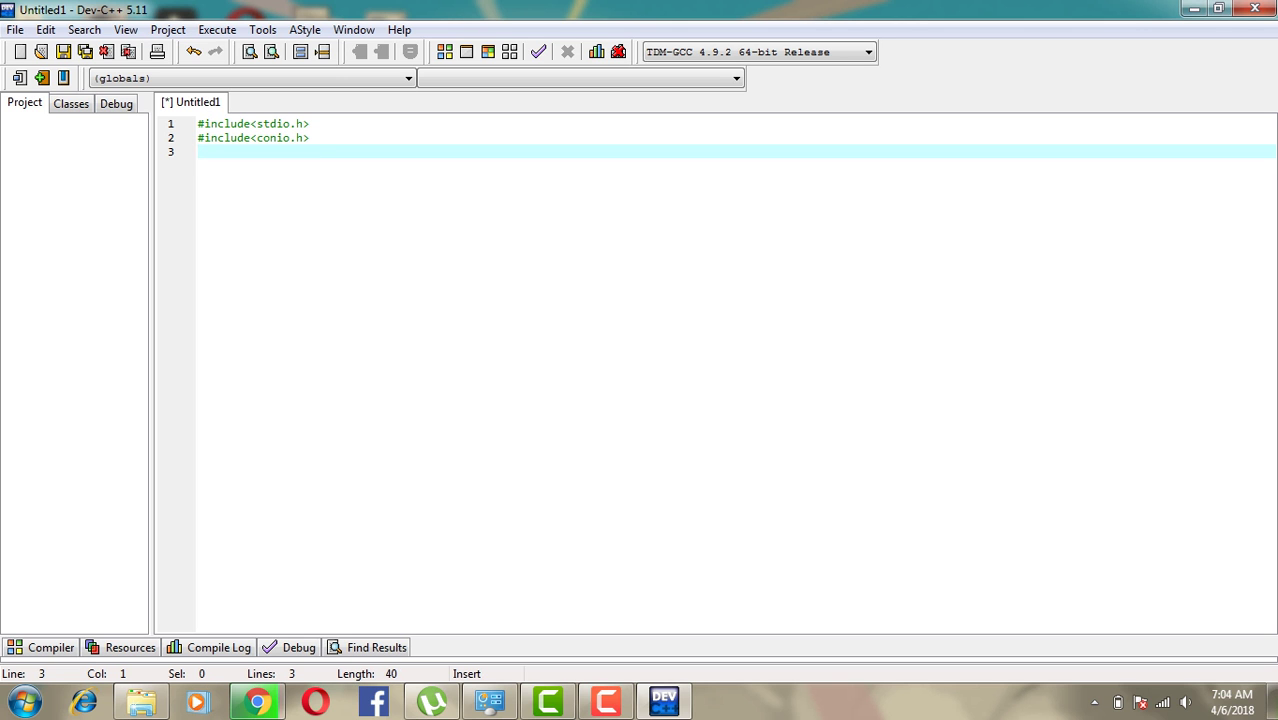
- Add an int main() function with its pair of braces below the include lines
{"action": "type", "text": "#"}
{"action": "key", "text": "BackSpace"}
{"action": "type", "text": "int main("}
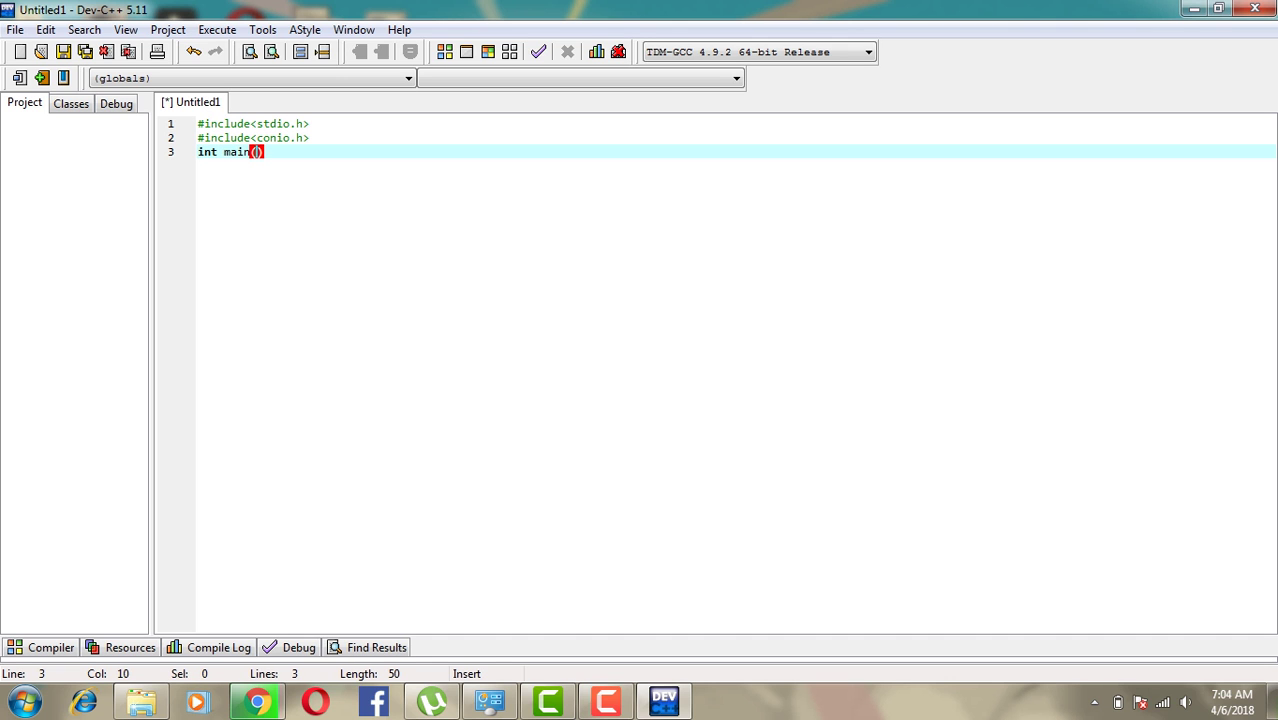
{"action": "type", "text": ")"}
{"action": "key", "text": "Return"}
{"action": "type", "text": "{ "}
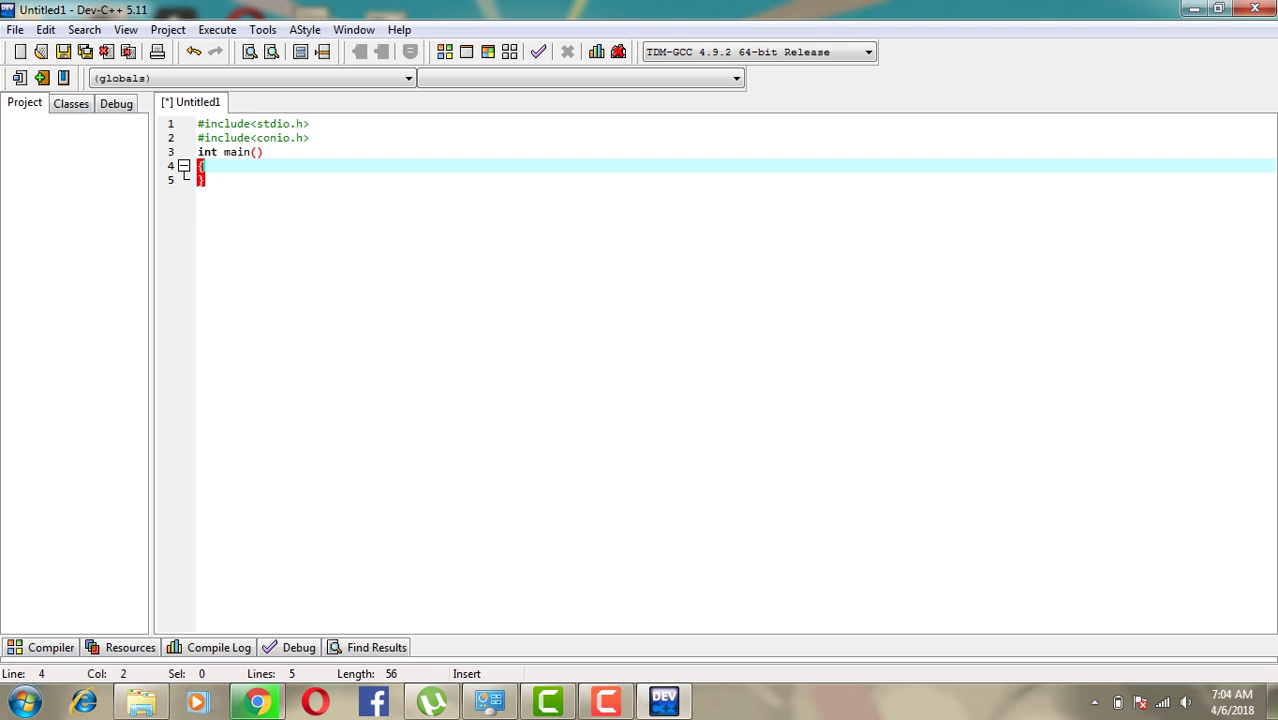
- Add the statement printf("c programming"); after the opening brace of main, followed by a new line
{"action": "type", "text": "printf(\""}
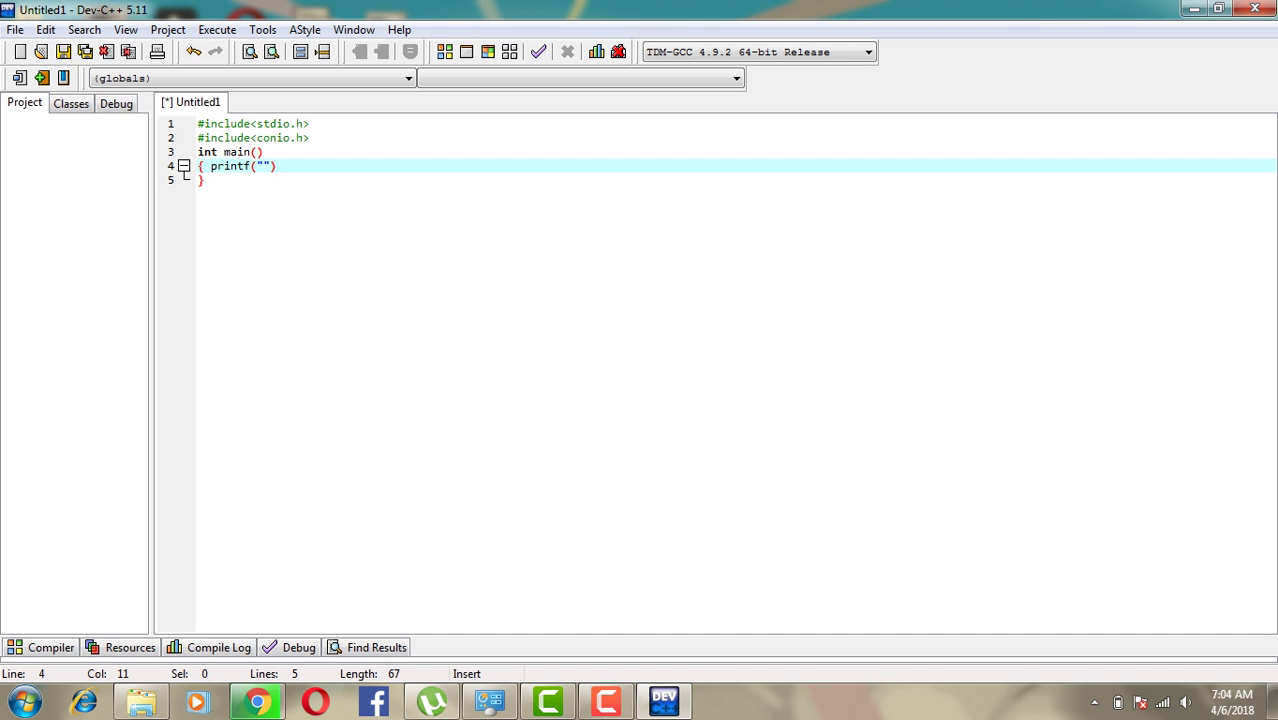
{"action": "type", "text": "c programming"}
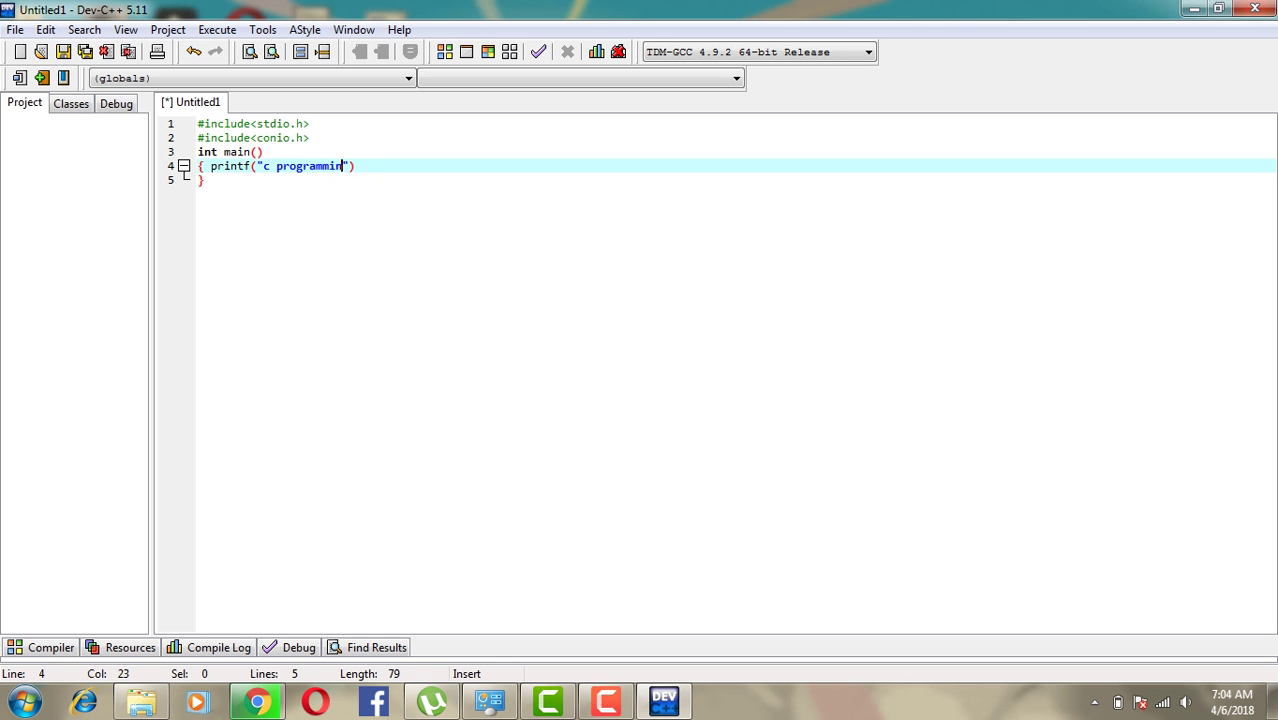
{"action": "type", "text": "\");"}
{"action": "key", "text": "Return"}
- Add return(0); on the line after the printf statement, leaving no blank line before the closing brace
{"action": "type", "text": "return();"}
{"action": "key", "text": "Return"}
{"action": "type", "text": "ge"}
{"action": "key", "text": "BackSpace"}
{"action": "key", "text": "BackSpace"}
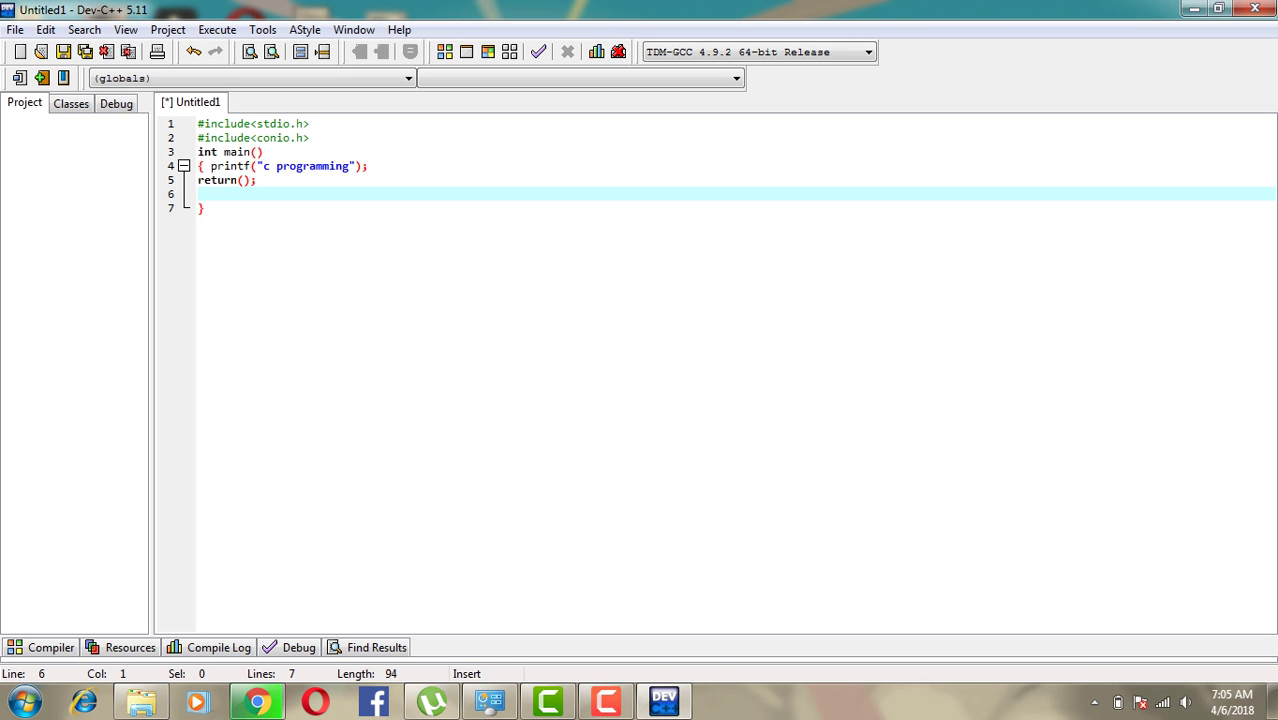
{"action": "key", "text": "BackSpace"}
{"action": "key", "text": "Left"}
{"action": "key", "text": "Left"}
{"action": "type", "text": "0"}
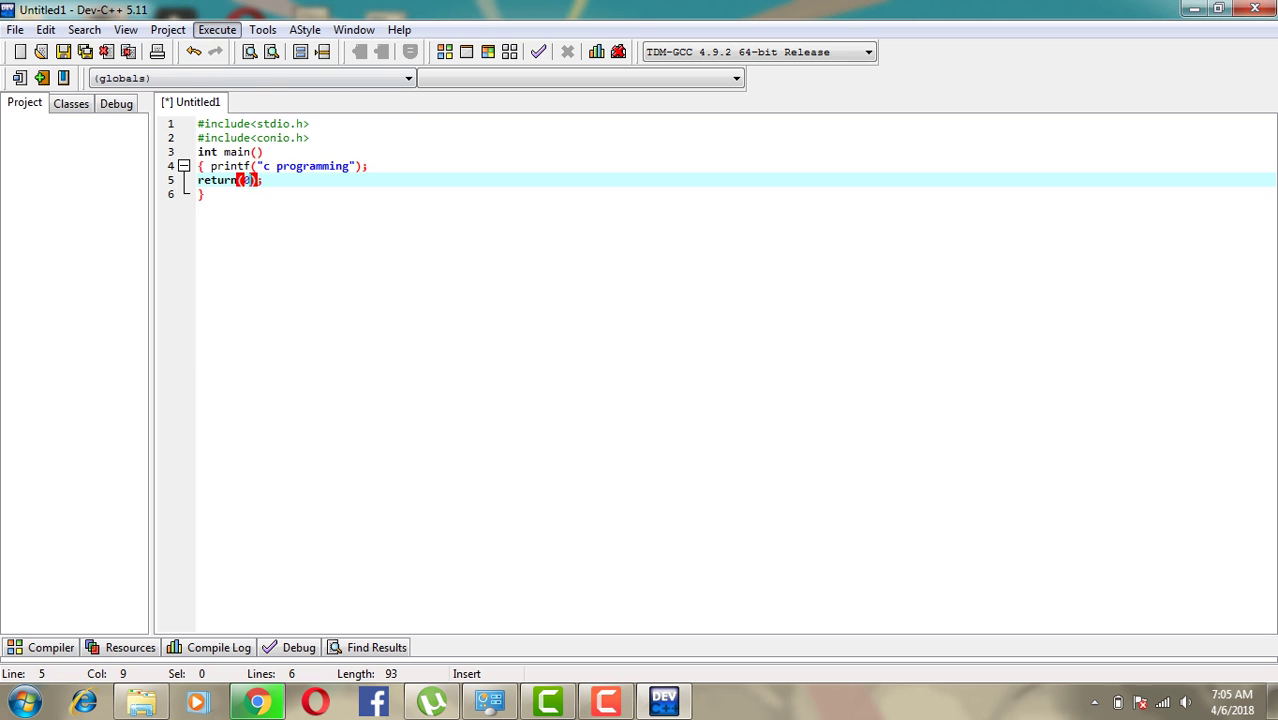
- Compile and run the program, saving the source file to the Desktop as Untitled1 with the C++ source file type
{"action": "left_click", "coordinate": [217, 29]}
{"action": "left_click", "coordinate": [253, 86]}
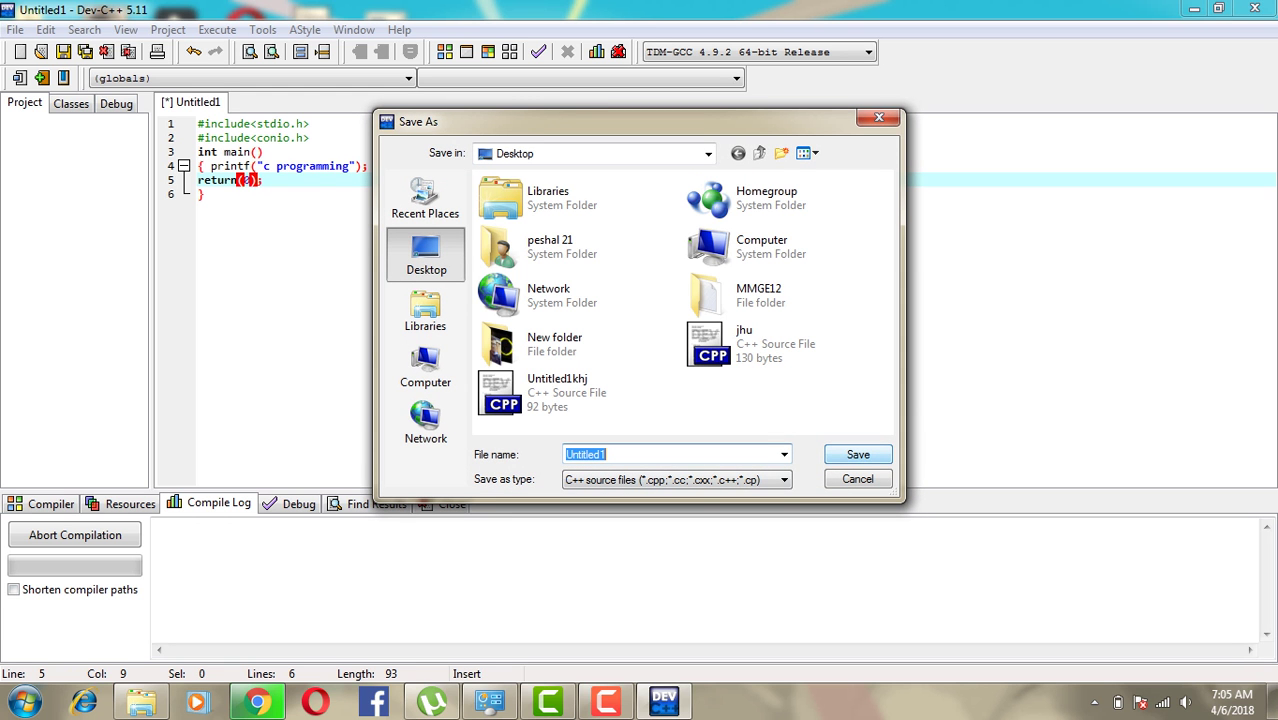
{"action": "key", "text": "Return"}
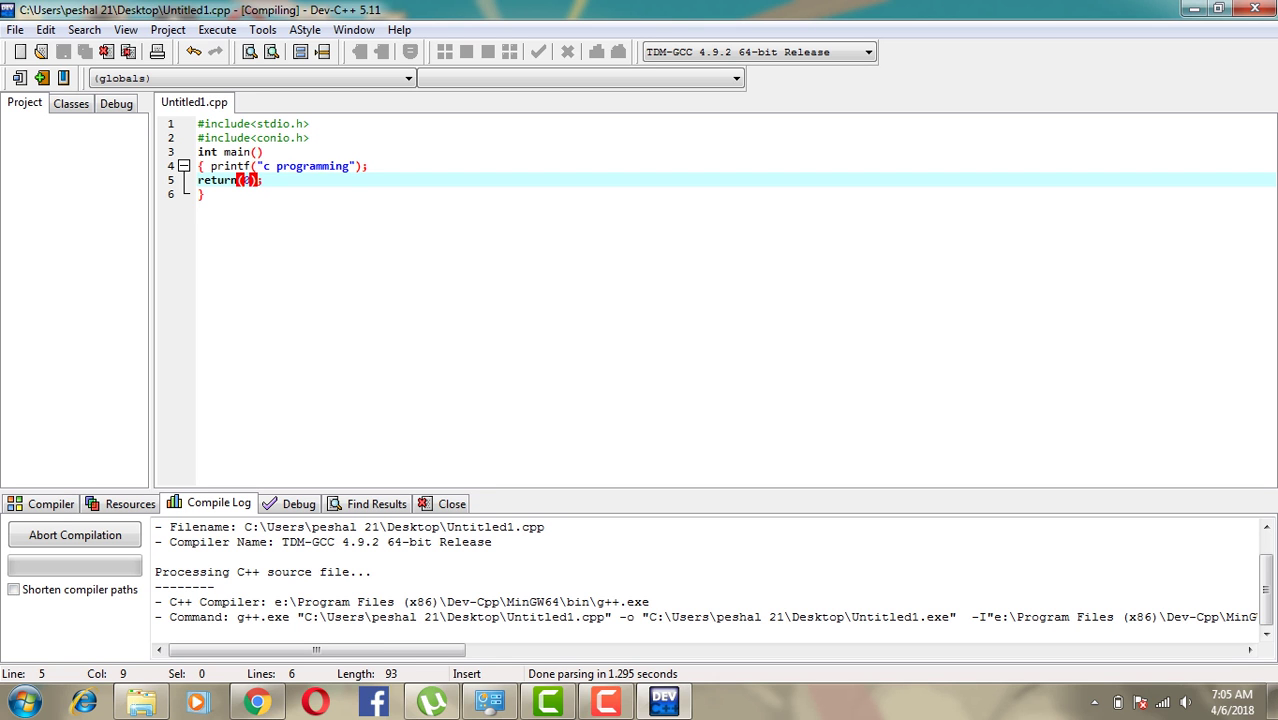
{"action": "left_click", "coordinate": [263, 180]}
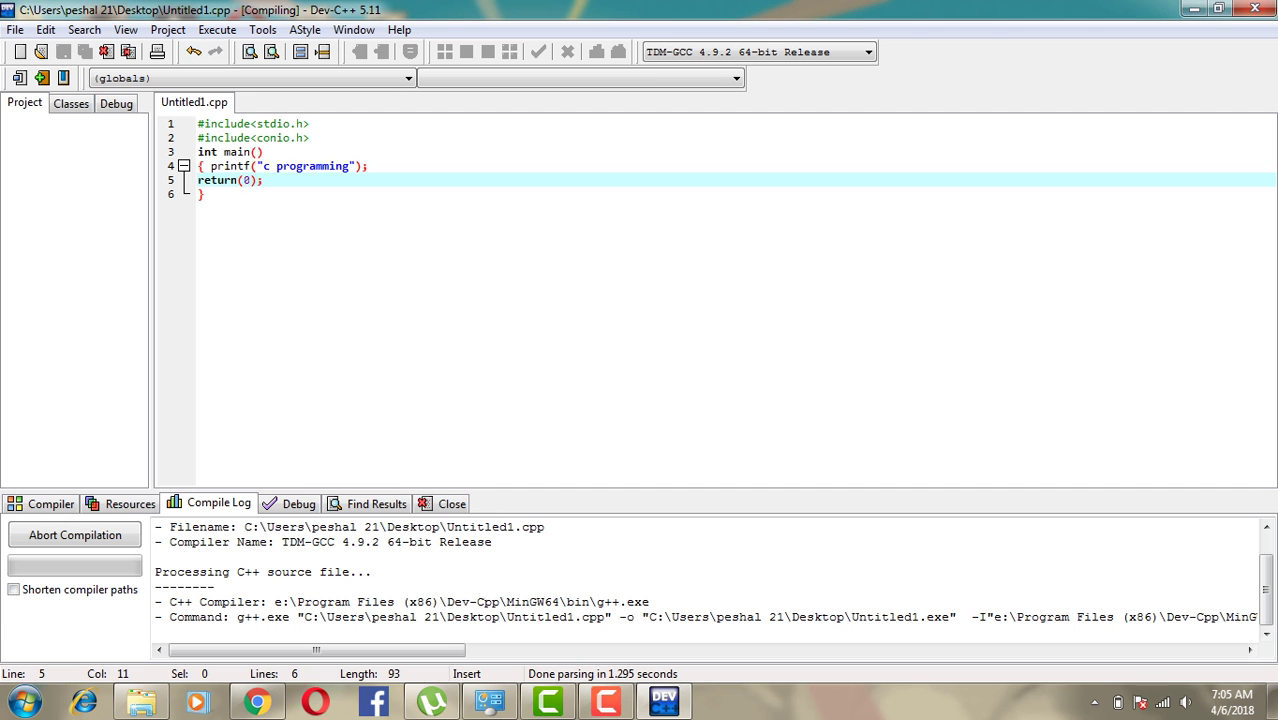